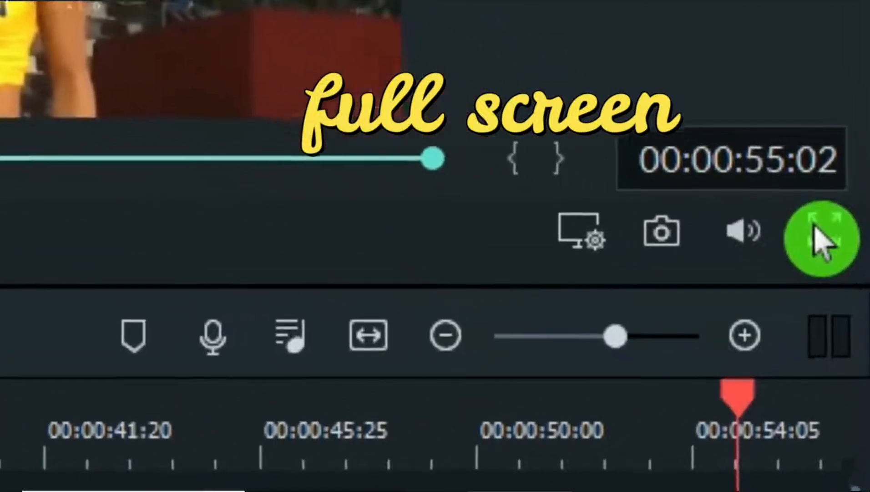
Switch the video preview to full screen and back, and bring up its volume slider
{"action": "left_click", "coordinate": [830, 240]}
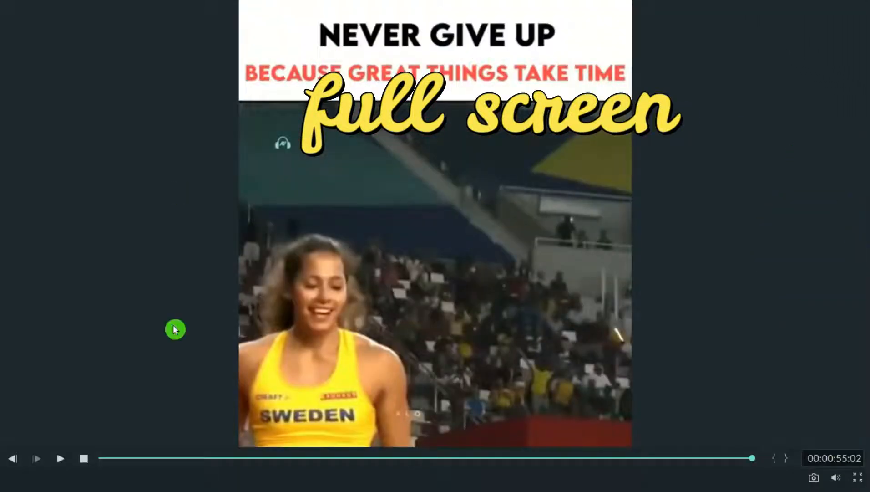
{"action": "left_click", "coordinate": [857, 480]}
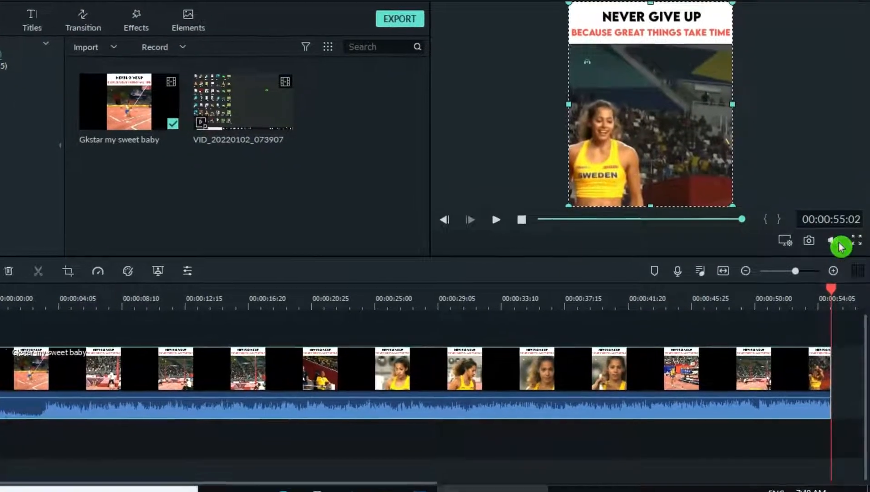
{"action": "left_click", "coordinate": [834, 242]}
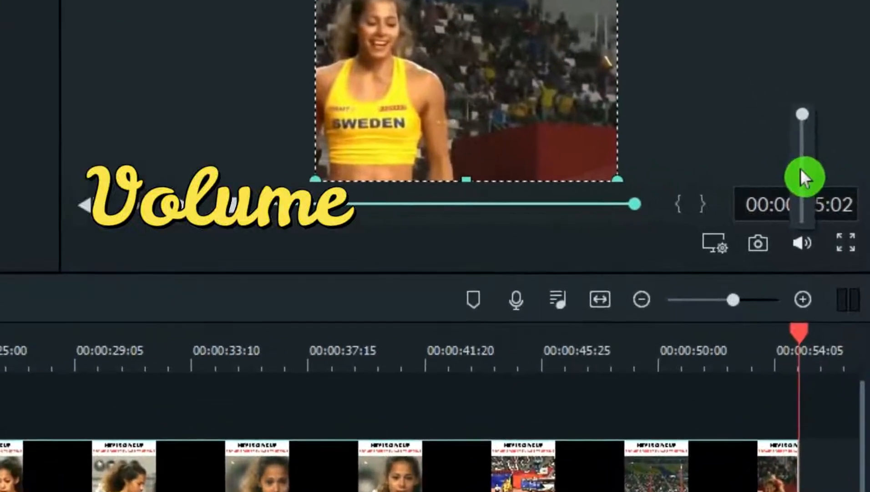
{"action": "left_click", "coordinate": [811, 177]}
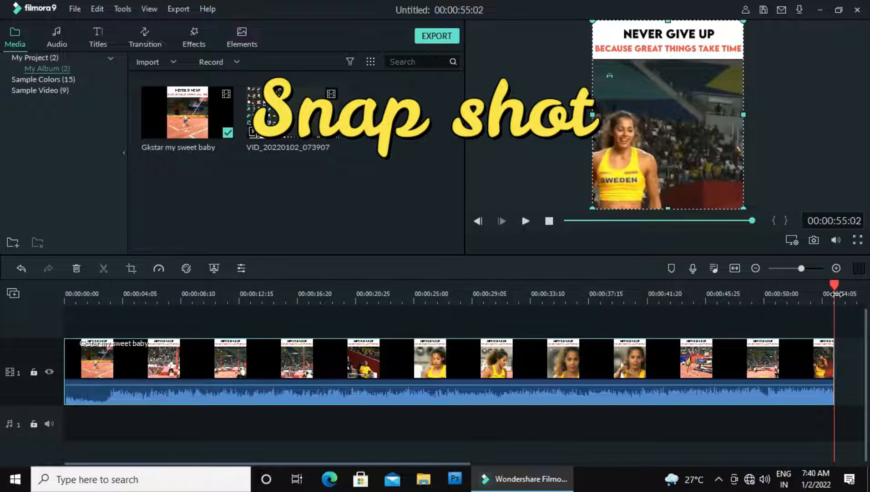
Capture snapshots of the clip at 00:00:19:15 and 00:00:24:18 into the project's media
{"action": "left_click", "coordinate": [337, 300]}
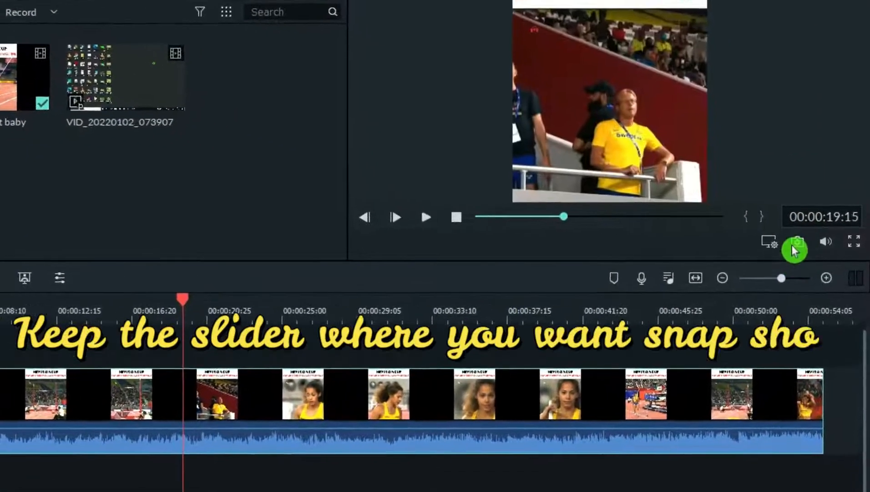
{"action": "left_click", "coordinate": [802, 241]}
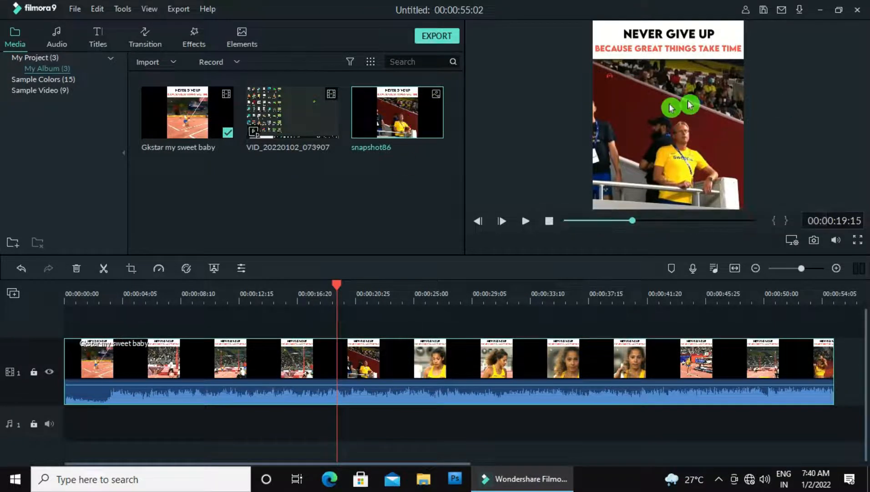
{"action": "left_click", "coordinate": [408, 301]}
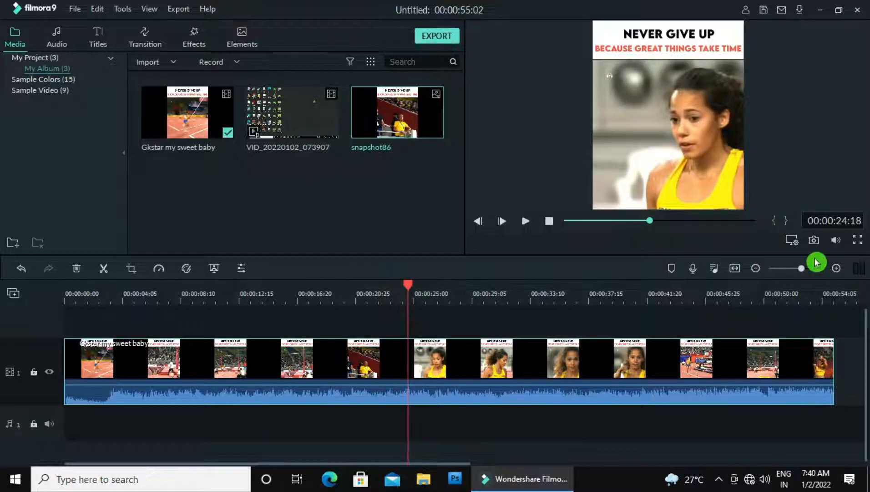
{"action": "left_click", "coordinate": [815, 241]}
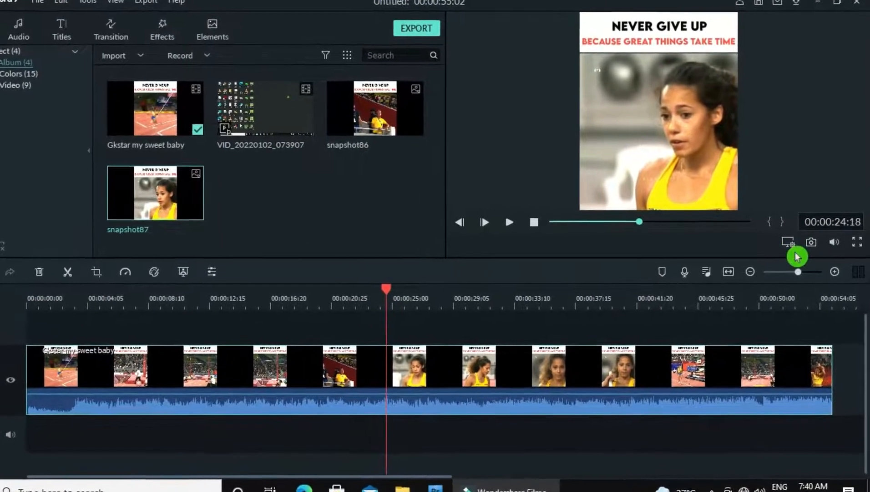
Set the preview playback quality to 1/2
{"action": "left_click", "coordinate": [793, 246]}
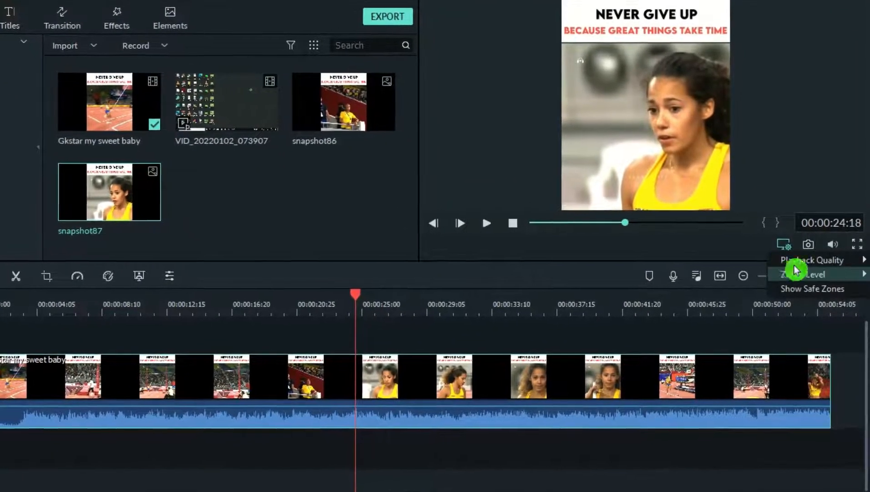
{"action": "mouse_move", "coordinate": [794, 261]}
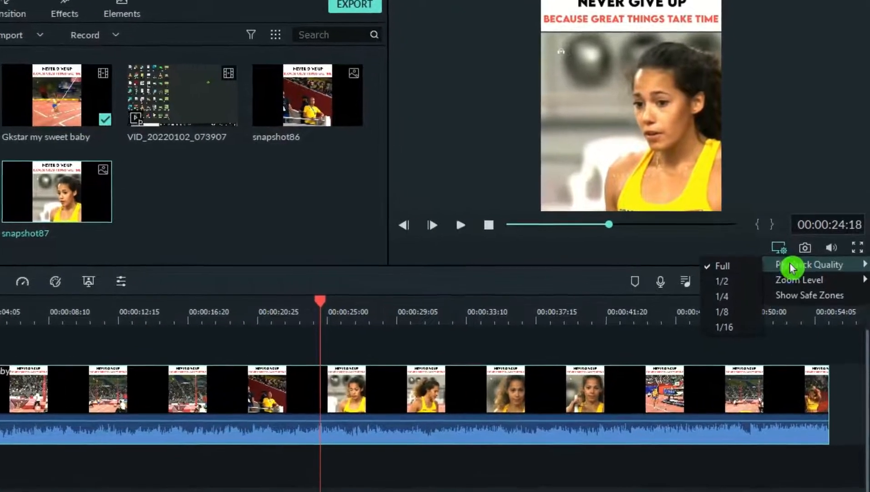
{"action": "left_click", "coordinate": [721, 291]}
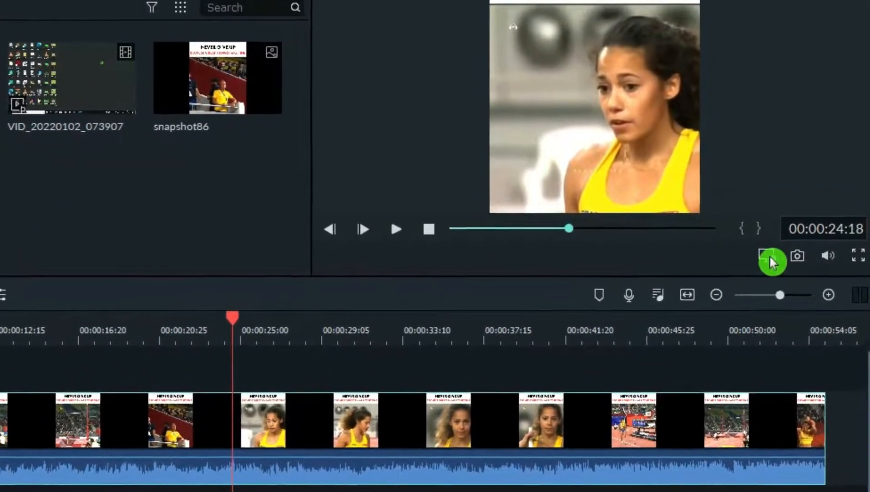
Try the preview zoom levels 10% and 25%
{"action": "left_click", "coordinate": [769, 256]}
{"action": "mouse_move", "coordinate": [767, 274]}
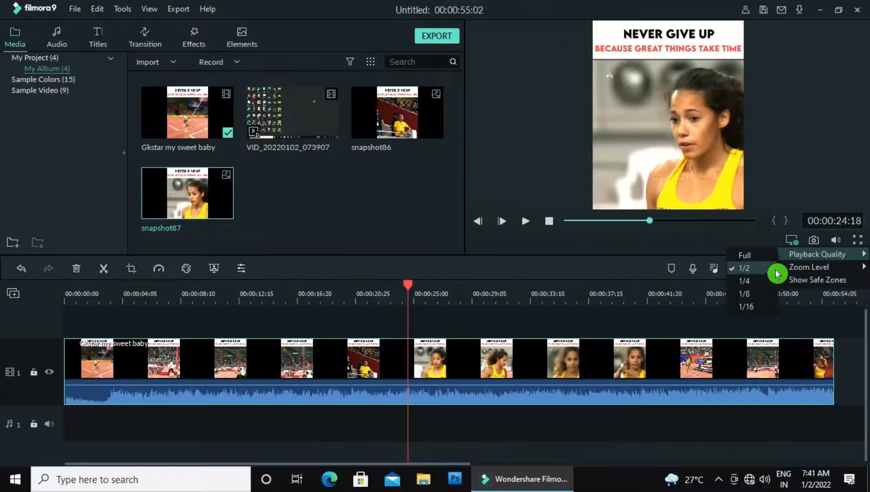
{"action": "mouse_move", "coordinate": [802, 270]}
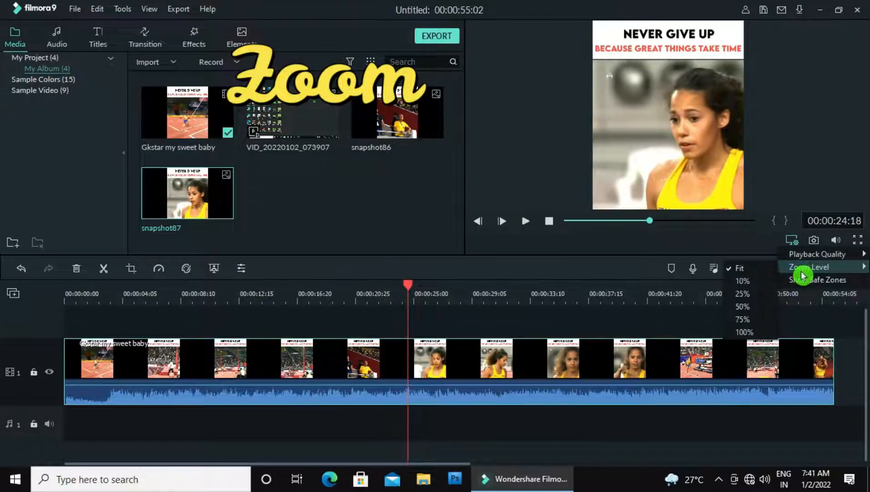
{"action": "left_click", "coordinate": [754, 282]}
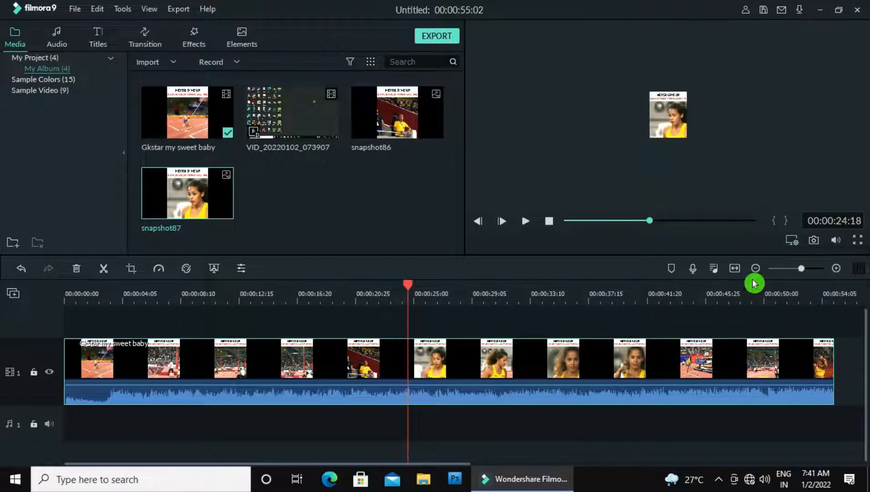
{"action": "left_click", "coordinate": [792, 241]}
{"action": "left_click", "coordinate": [798, 272]}
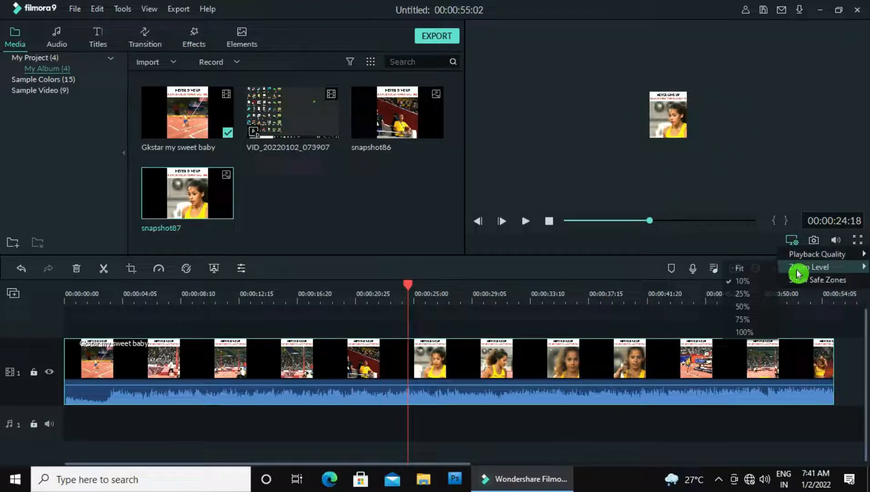
{"action": "left_click", "coordinate": [751, 296]}
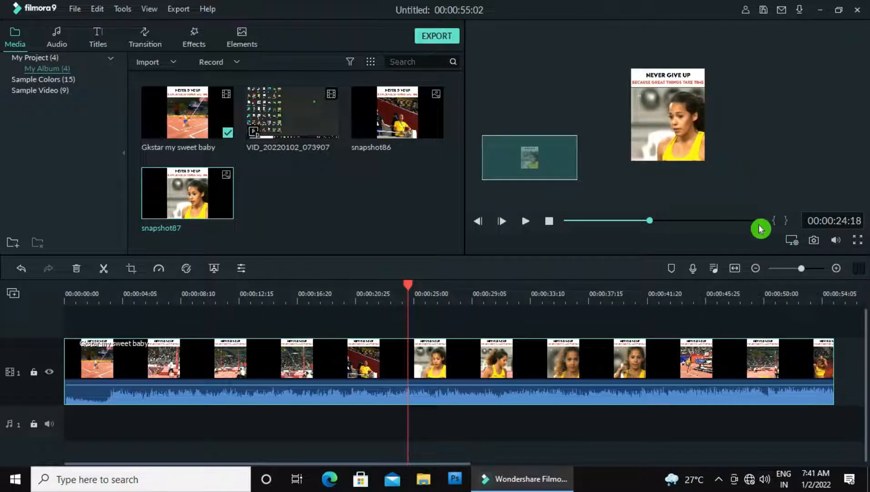
Increase the preview zoom level through 50% and 75% to 100%
{"action": "left_click", "coordinate": [795, 244]}
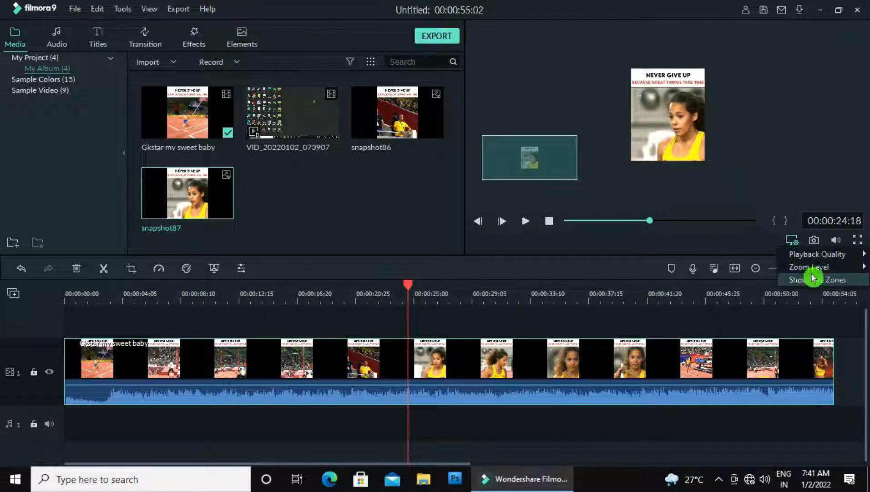
{"action": "mouse_move", "coordinate": [812, 272]}
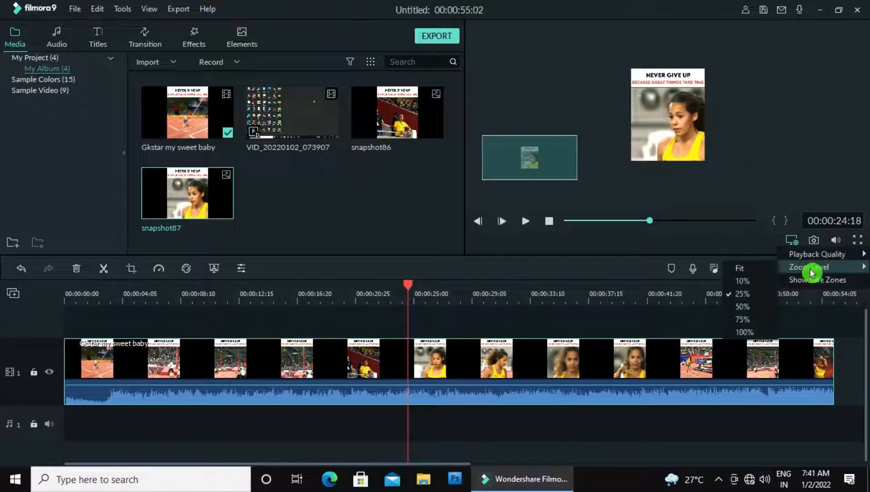
{"action": "left_click", "coordinate": [752, 305]}
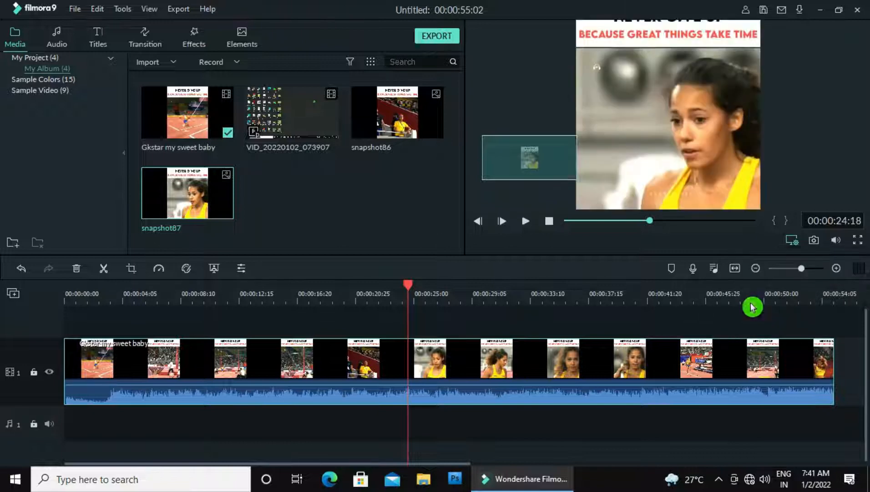
{"action": "left_click", "coordinate": [792, 242]}
{"action": "mouse_move", "coordinate": [813, 266]}
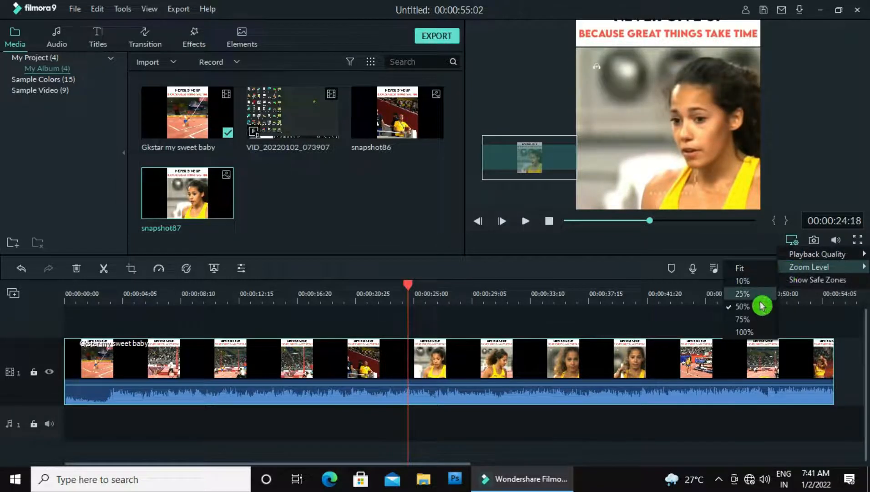
{"action": "left_click", "coordinate": [756, 322]}
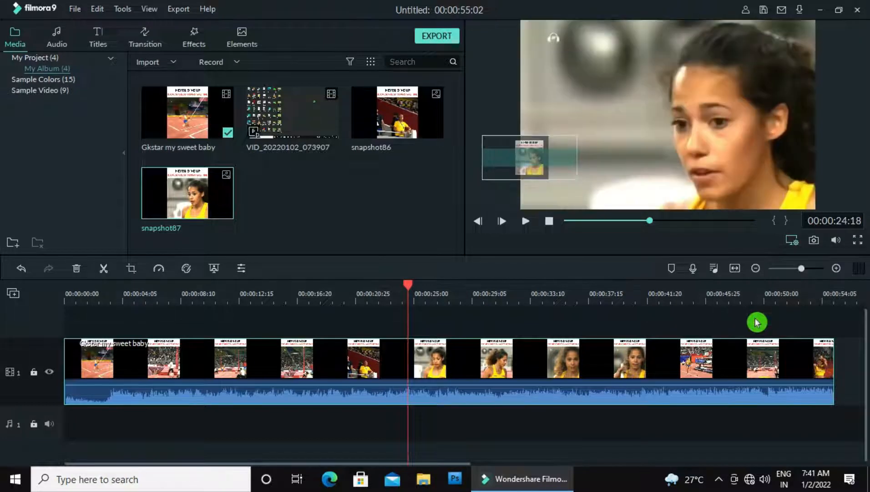
{"action": "left_click", "coordinate": [790, 241]}
{"action": "mouse_move", "coordinate": [785, 268]}
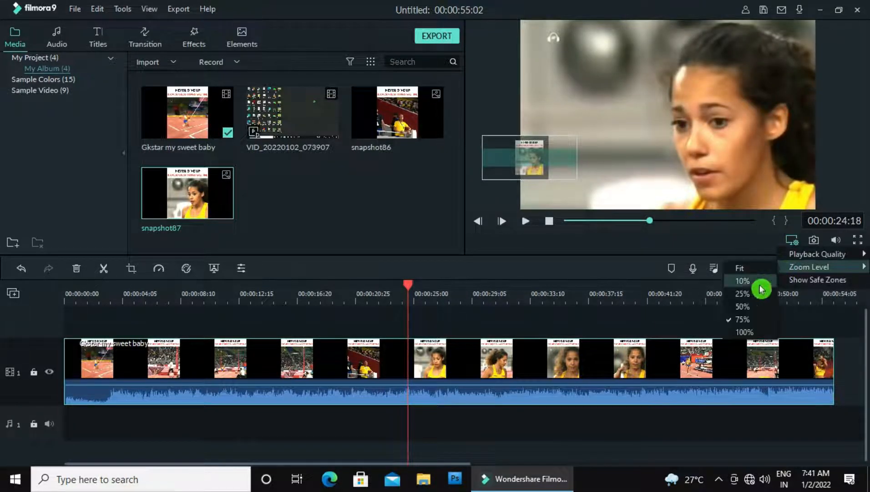
{"action": "left_click", "coordinate": [748, 331]}
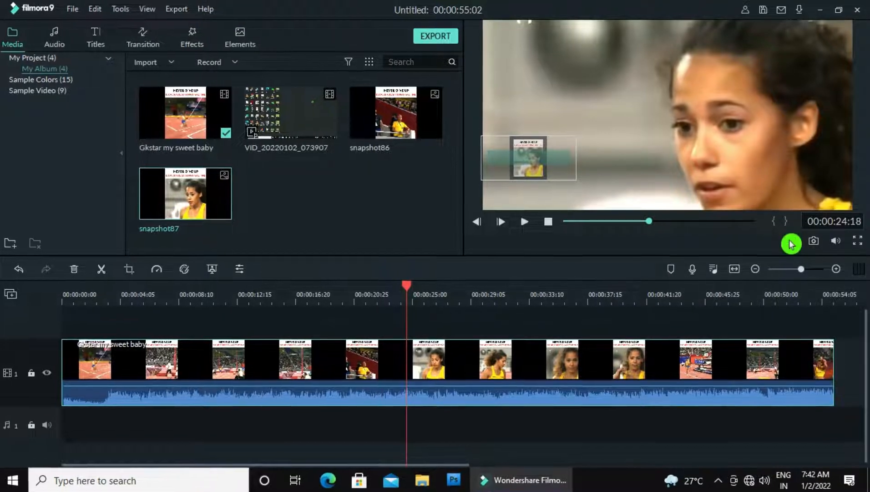
Set the preview zoom level to Fit and show the safe zones over the video
{"action": "left_click", "coordinate": [792, 242]}
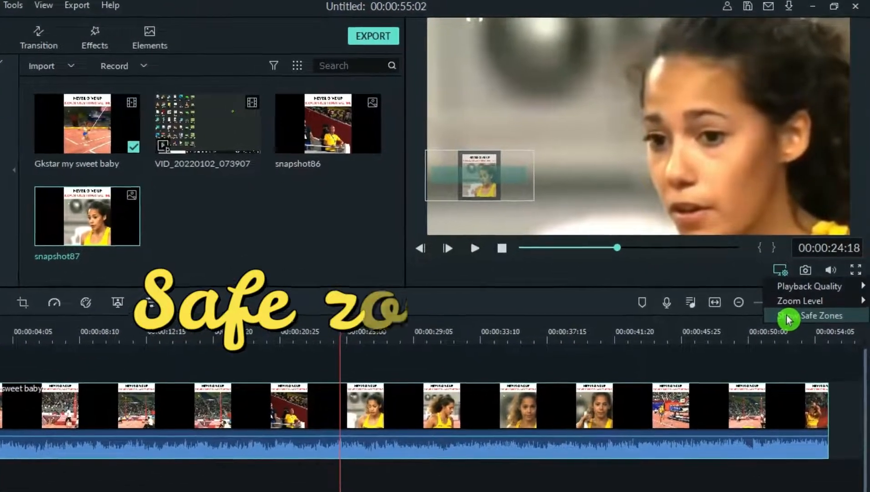
{"action": "mouse_move", "coordinate": [785, 300]}
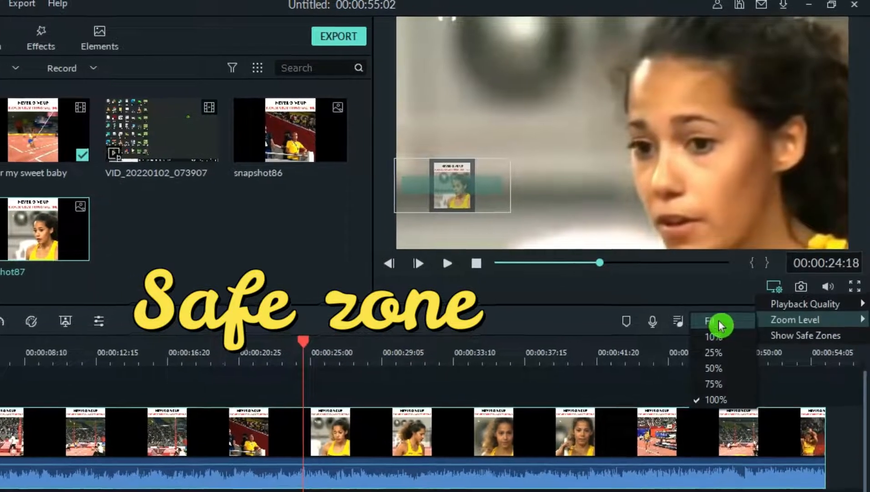
{"action": "left_click", "coordinate": [723, 322]}
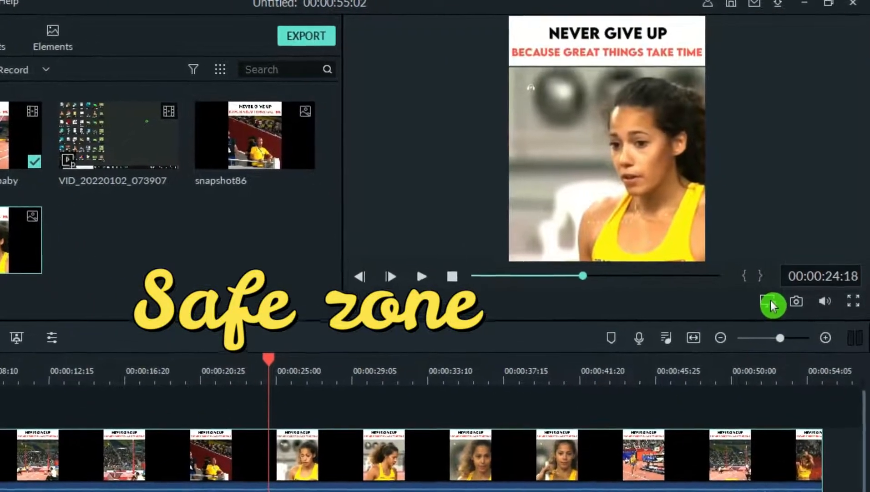
{"action": "left_click", "coordinate": [773, 300]}
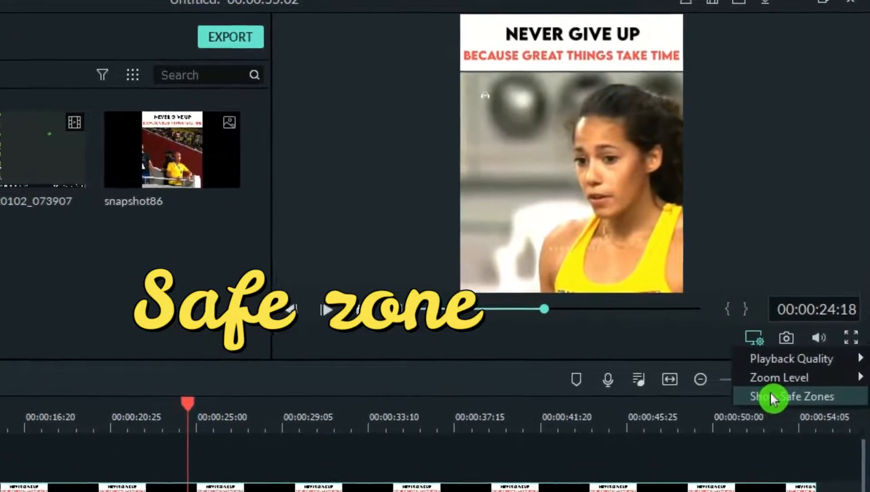
{"action": "left_click", "coordinate": [774, 390]}
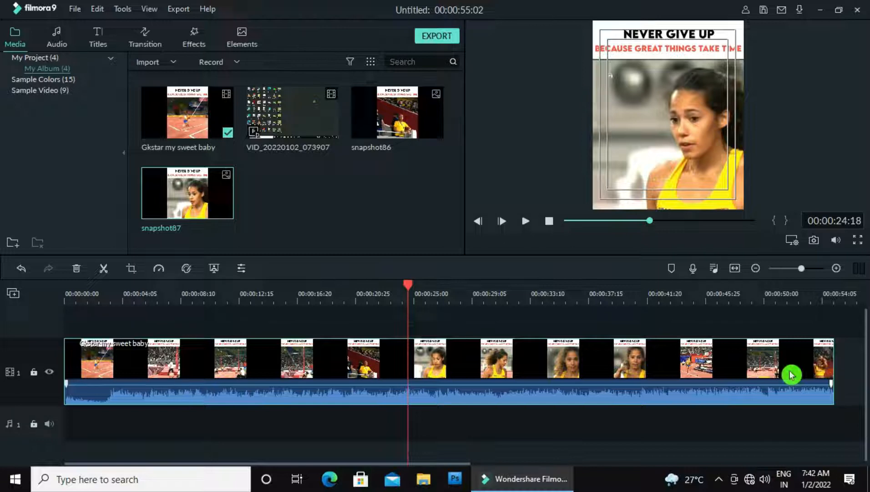
Zoom the timeline out and back in, and fit the whole clip to the timeline's width
{"action": "left_click", "coordinate": [757, 272]}
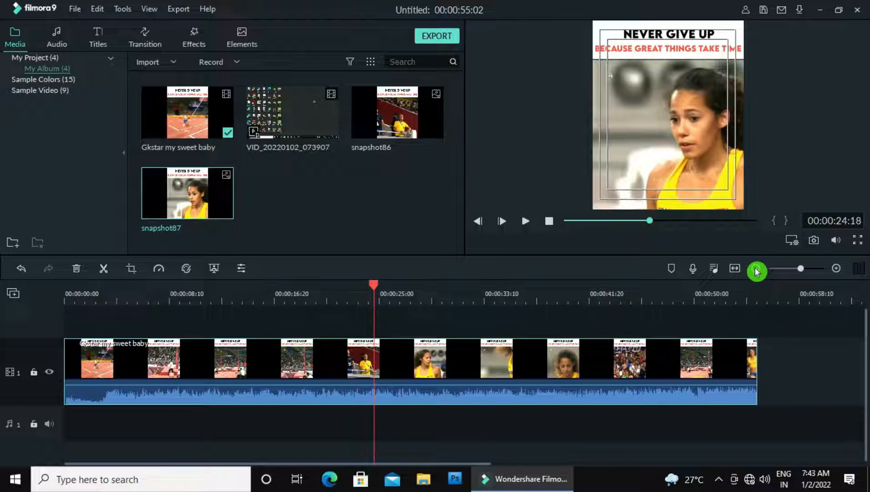
{"action": "left_click", "coordinate": [836, 272]}
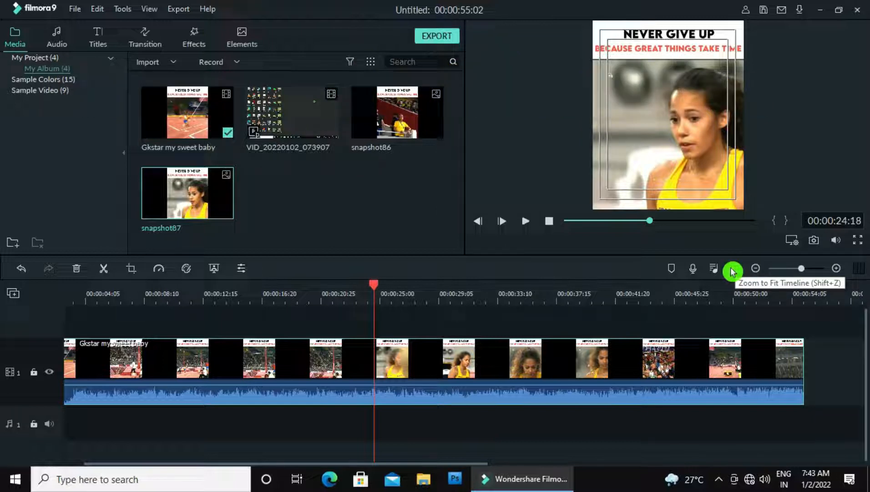
{"action": "left_click", "coordinate": [733, 272]}
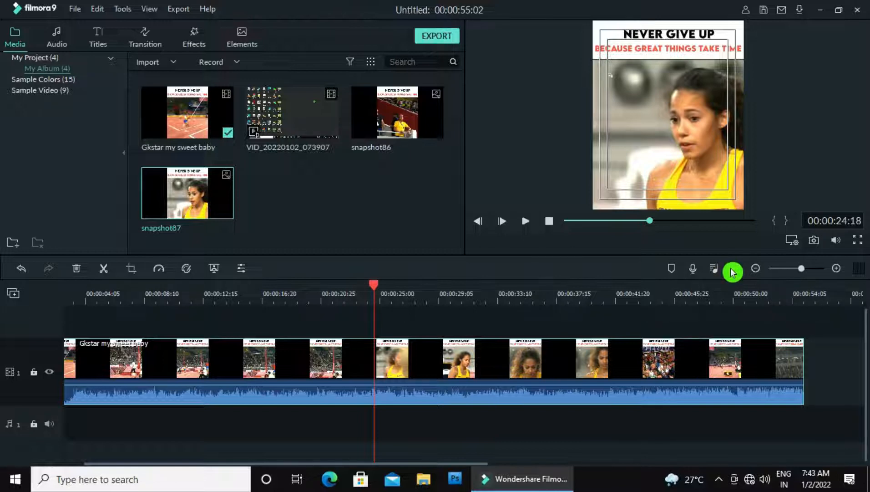
{"action": "left_click", "coordinate": [733, 270]}
{"action": "left_click", "coordinate": [733, 270]}
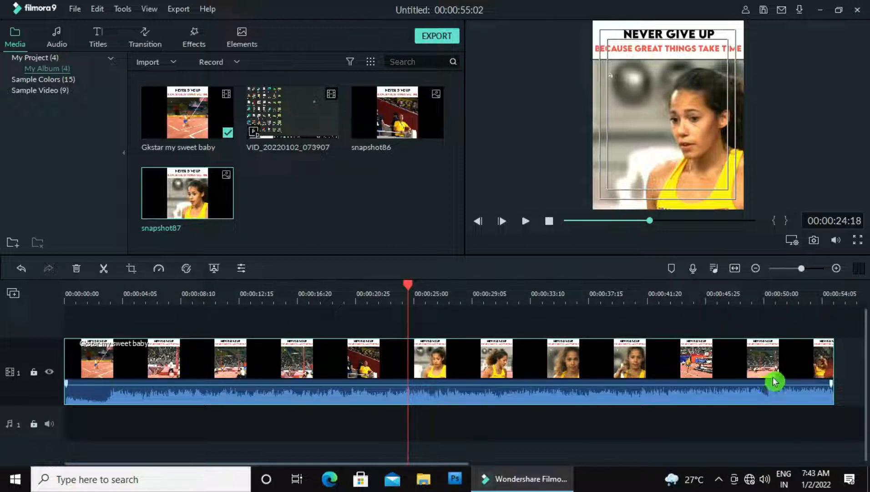
Trim the end of the video clip to a length of about 34 seconds and fit the timeline to it
{"action": "left_click_drag", "start_coordinate": [833, 362], "coordinate": [540, 361]}
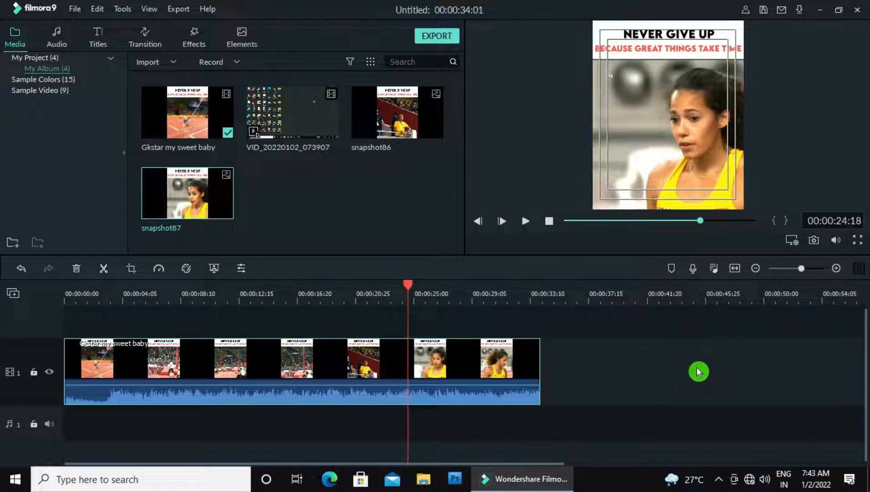
{"action": "left_click", "coordinate": [735, 271]}
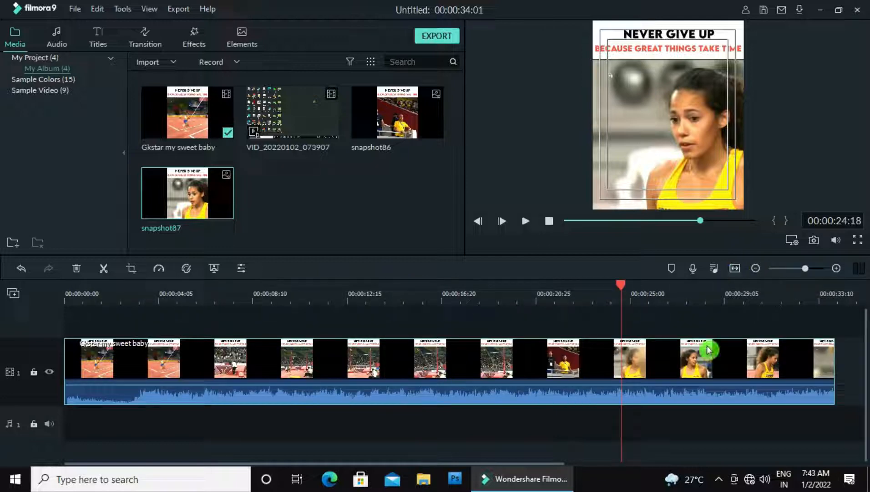
{"action": "left_click", "coordinate": [830, 405]}
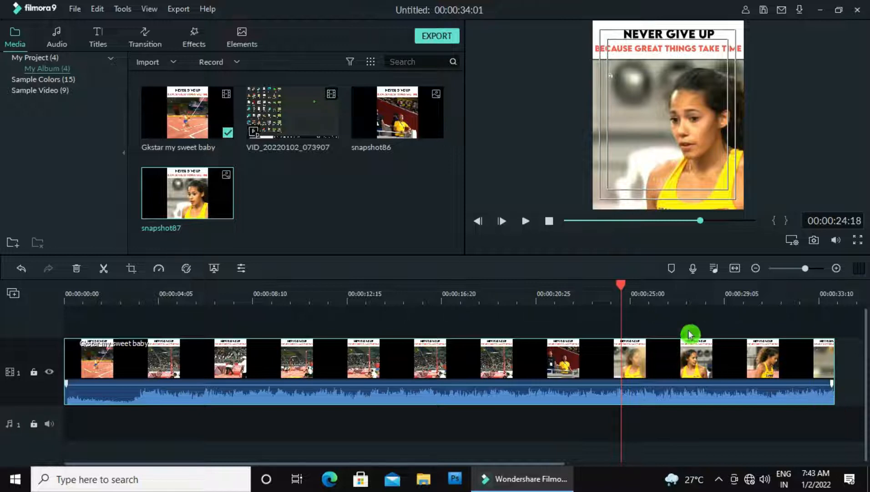
Open the Audio Mixer and lower the Video1 track to -0.80 dB and the Audio1 track to -2.50 dB
{"action": "left_click", "coordinate": [714, 275]}
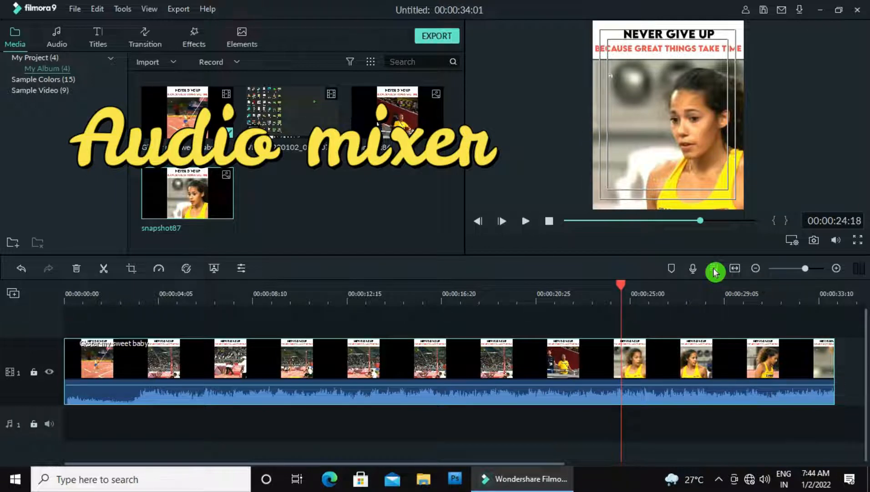
{"action": "left_click", "coordinate": [715, 272]}
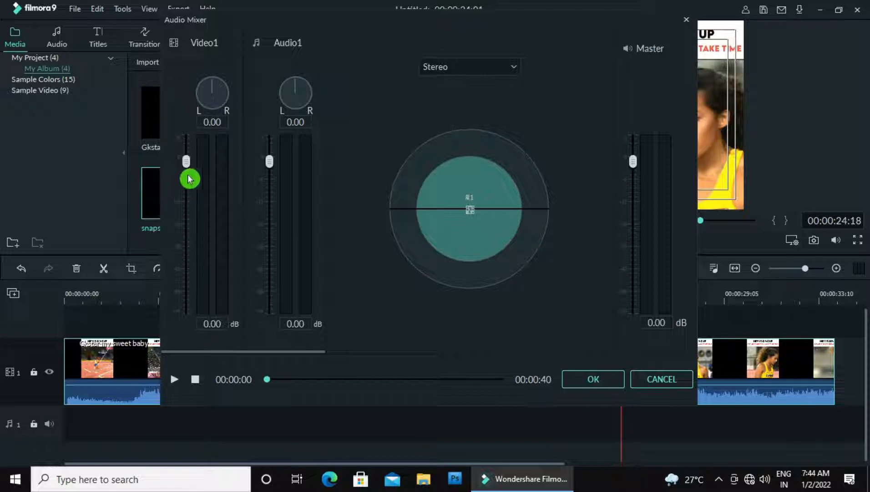
{"action": "left_click_drag", "start_coordinate": [189, 166], "coordinate": [178, 255]}
{"action": "left_click", "coordinate": [199, 171]}
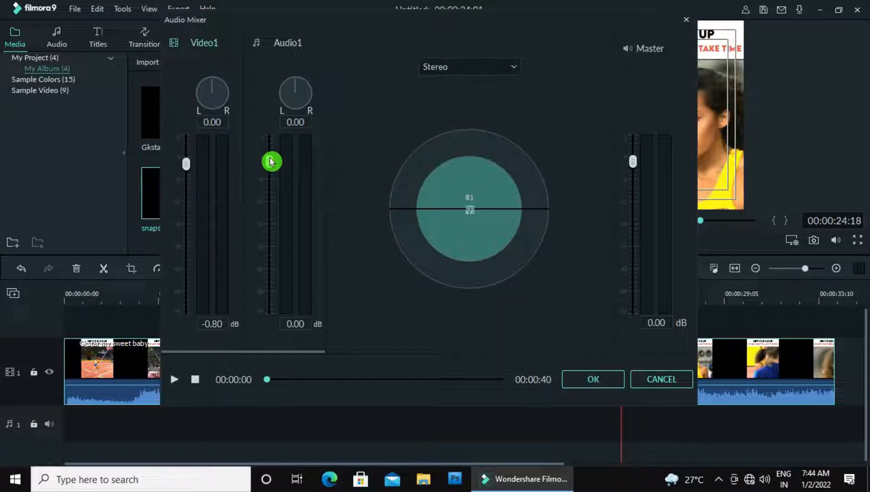
{"action": "mouse_move", "coordinate": [270, 158]}
{"action": "left_mouse_down"}
{"action": "mouse_move", "coordinate": [262, 243]}
{"action": "mouse_move", "coordinate": [274, 171]}
{"action": "left_mouse_up"}
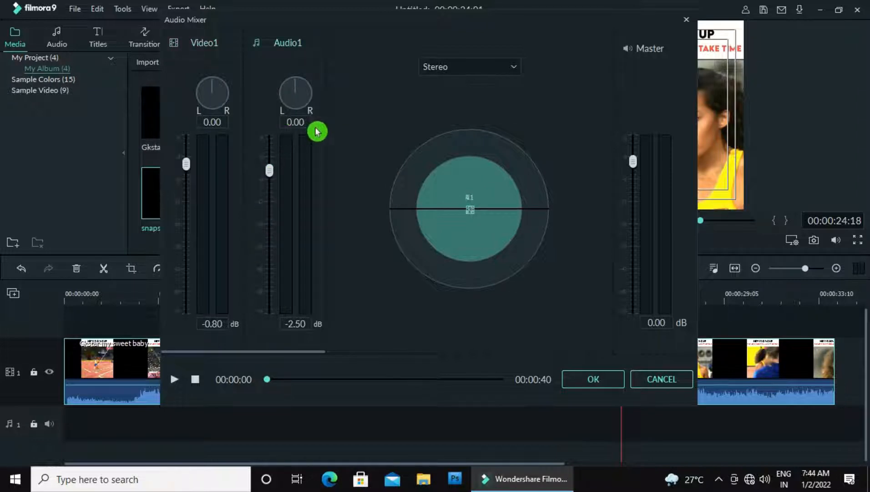
Switch the mixer's output mode to Surround and return it to Stereo
{"action": "left_click", "coordinate": [515, 69]}
{"action": "left_click", "coordinate": [508, 97]}
{"action": "left_click", "coordinate": [516, 69]}
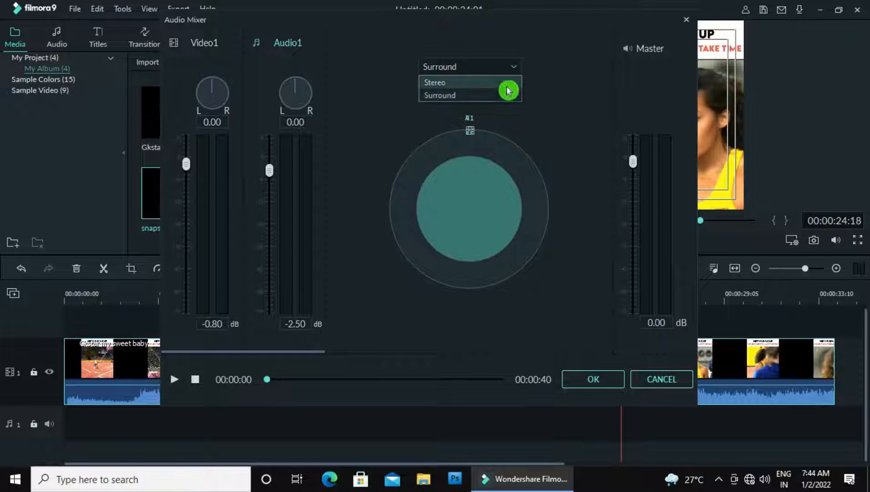
{"action": "left_click", "coordinate": [508, 86]}
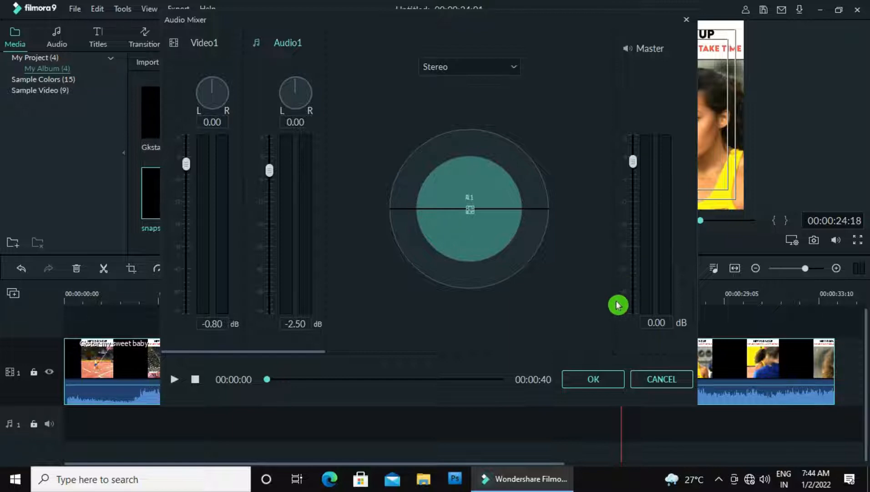
Try several master volume levels, lower the master to its minimum and apply the mixer settings
{"action": "left_click", "coordinate": [634, 156]}
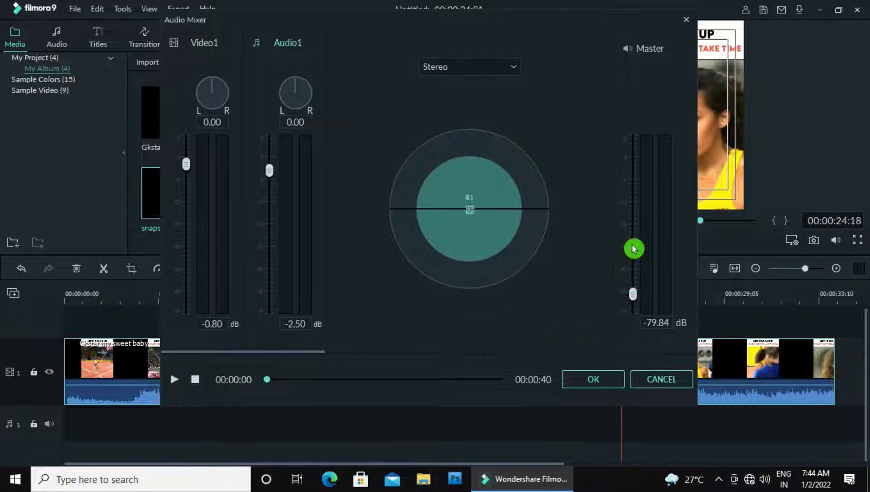
{"action": "left_click", "coordinate": [637, 187]}
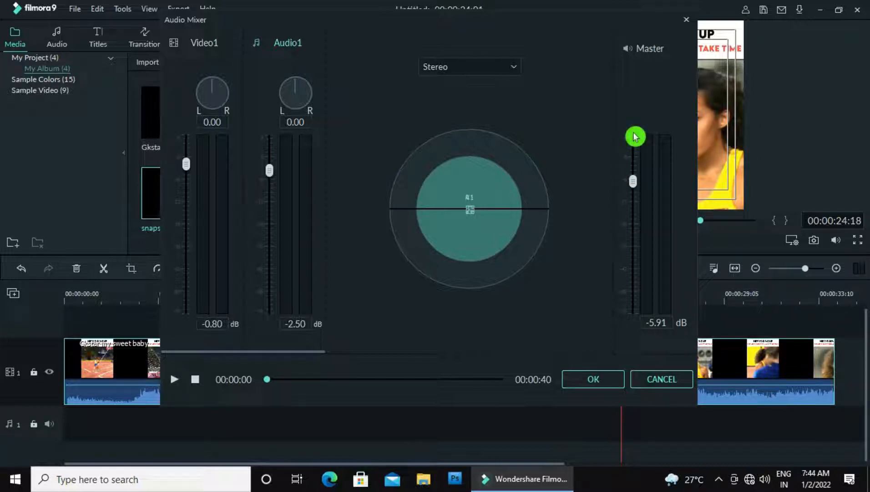
{"action": "left_click", "coordinate": [632, 304]}
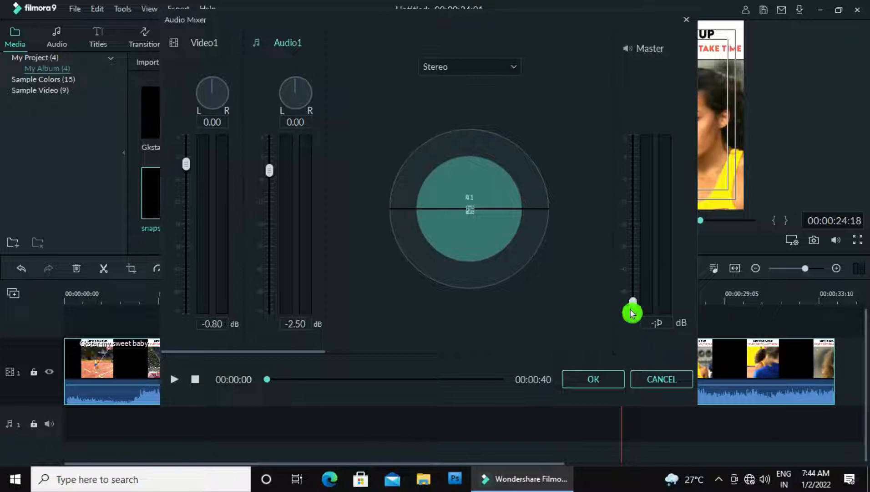
{"action": "left_click", "coordinate": [595, 379]}
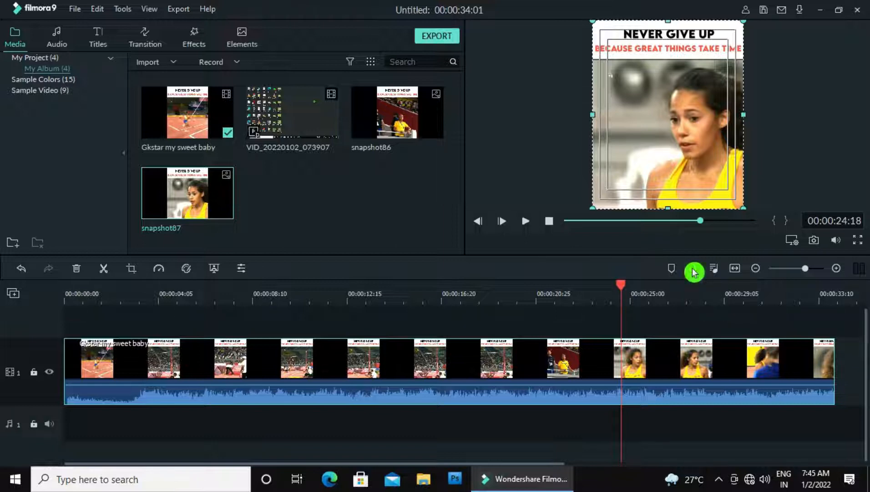
Record about 16 seconds of microphone voiceover with playback muted, starting at 00:00:09:06, and finish the recording
{"action": "left_click", "coordinate": [273, 302]}
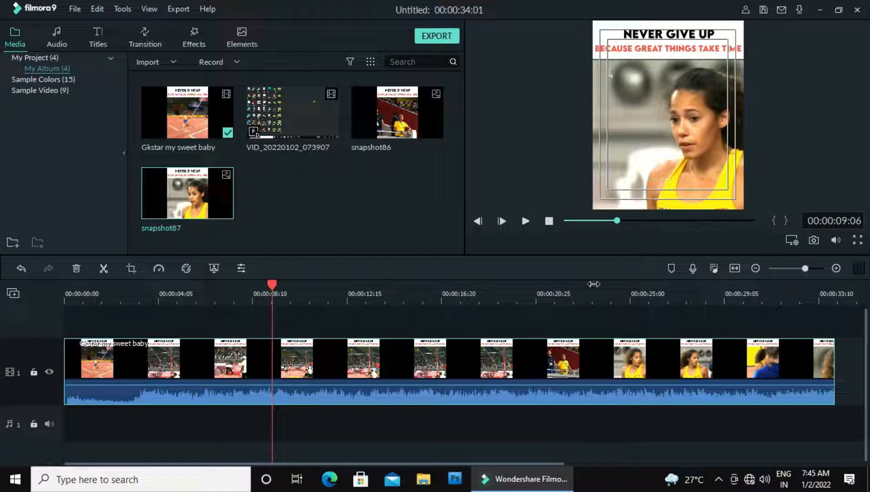
{"action": "left_click", "coordinate": [694, 270]}
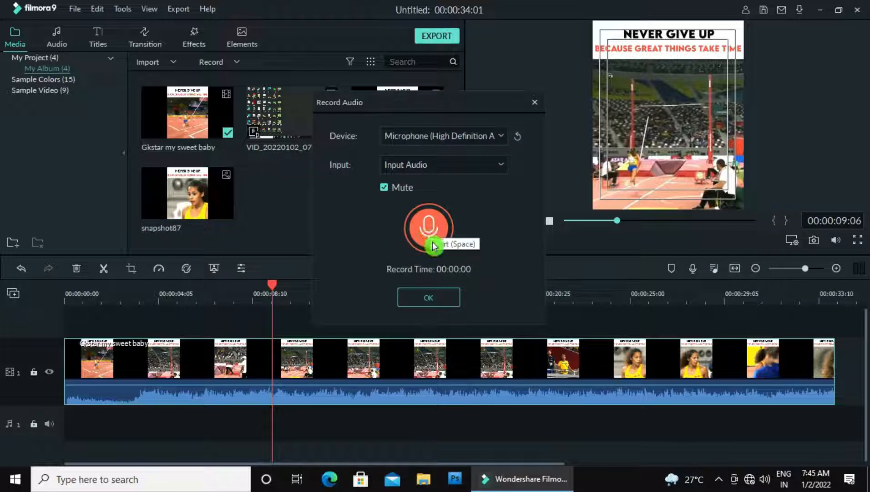
{"action": "left_click", "coordinate": [427, 229]}
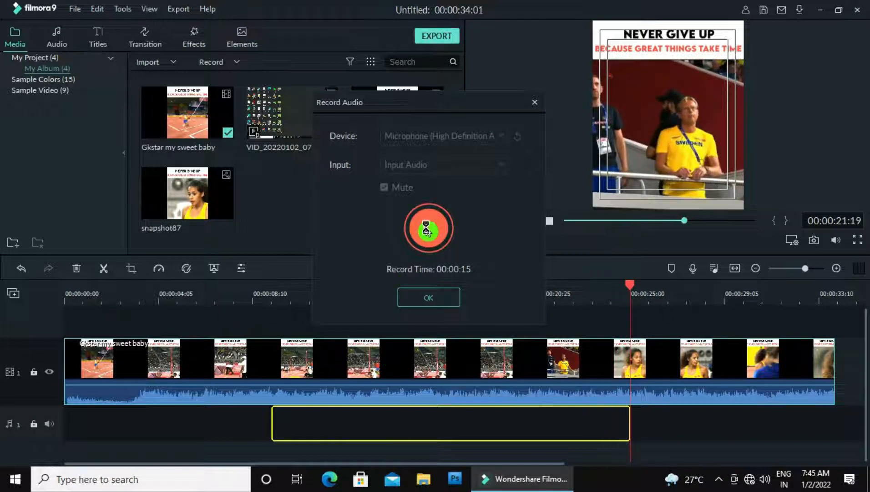
{"action": "left_click", "coordinate": [418, 246]}
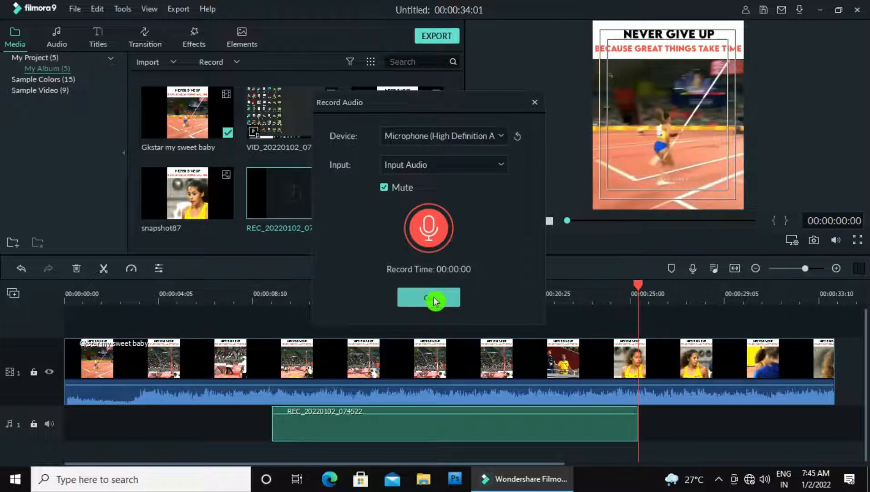
{"action": "left_click", "coordinate": [457, 301]}
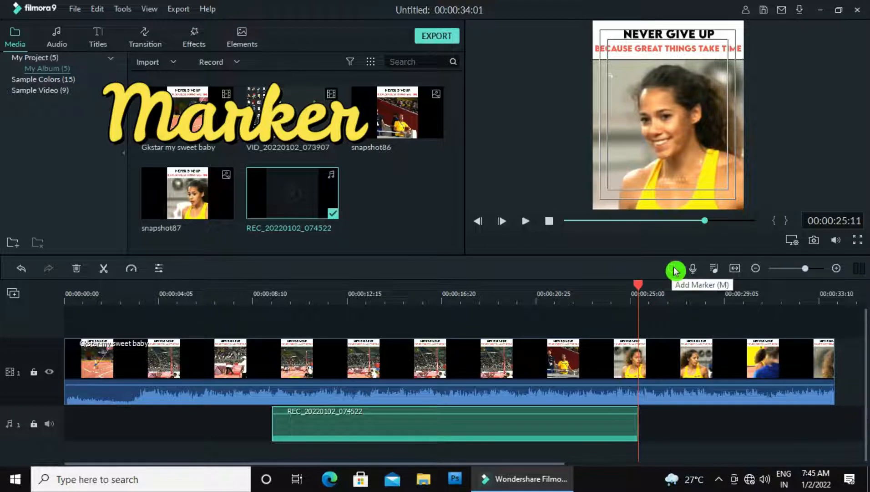
Add a marker to the timeline at 00:00:08:11 and look at its modify and delete options
{"action": "left_click", "coordinate": [255, 300]}
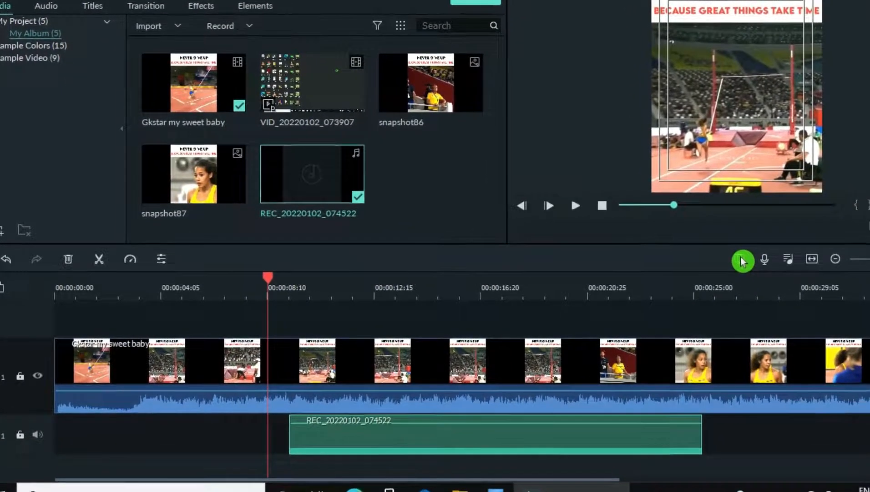
{"action": "left_click", "coordinate": [742, 261]}
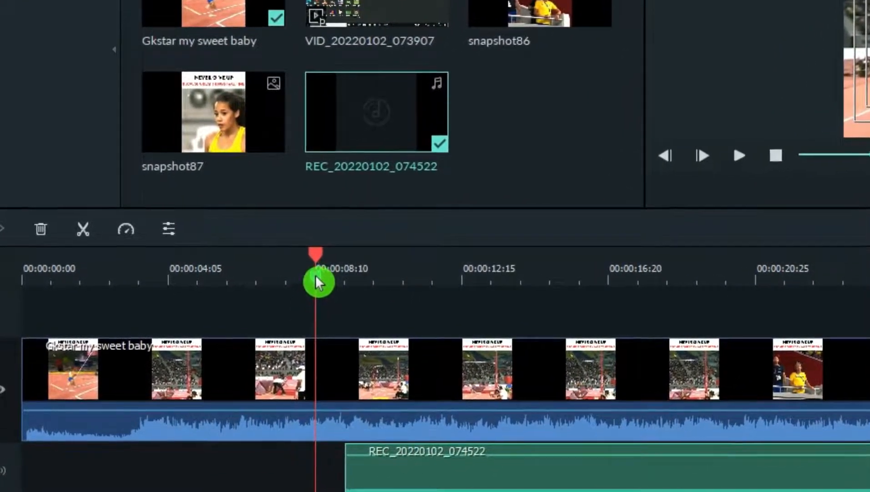
{"action": "right_click", "coordinate": [317, 276]}
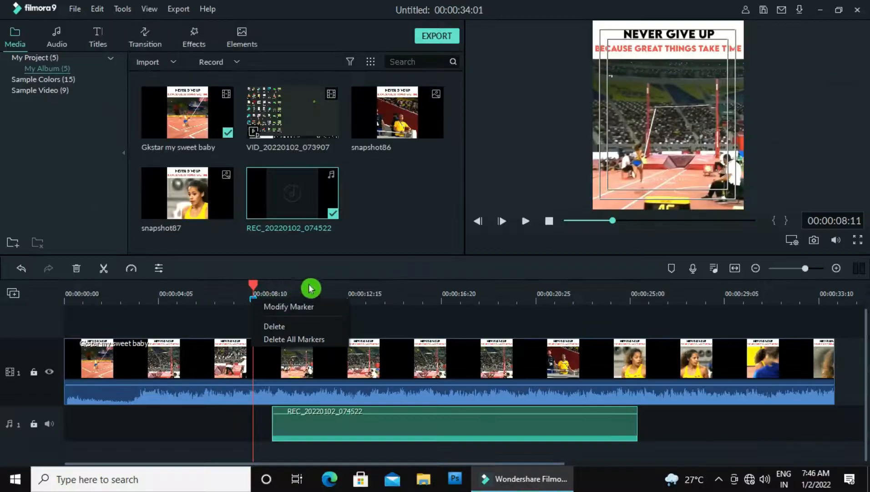
{"action": "left_click", "coordinate": [468, 242]}
{"action": "left_click", "coordinate": [253, 304]}
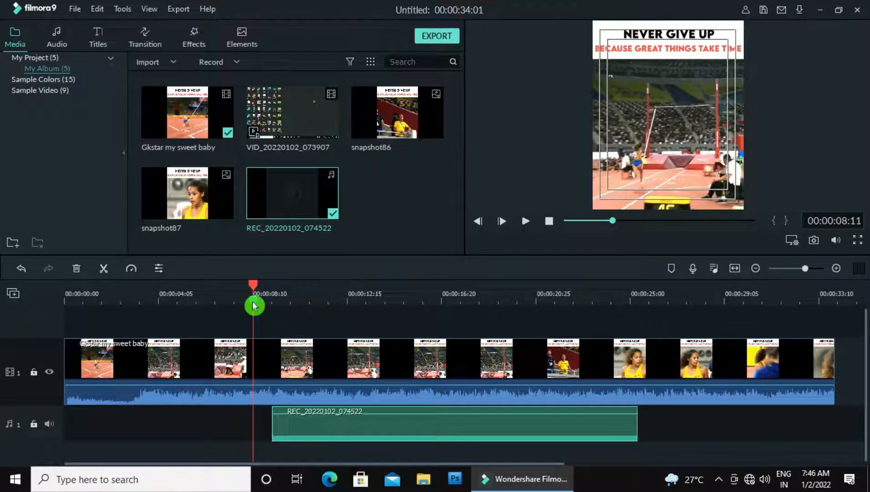
Edit the marker at 00:00:08:11: enter a person's name, the comment "no disc" and the red color, and check its details on the timeline
{"action": "left_click", "coordinate": [673, 270]}
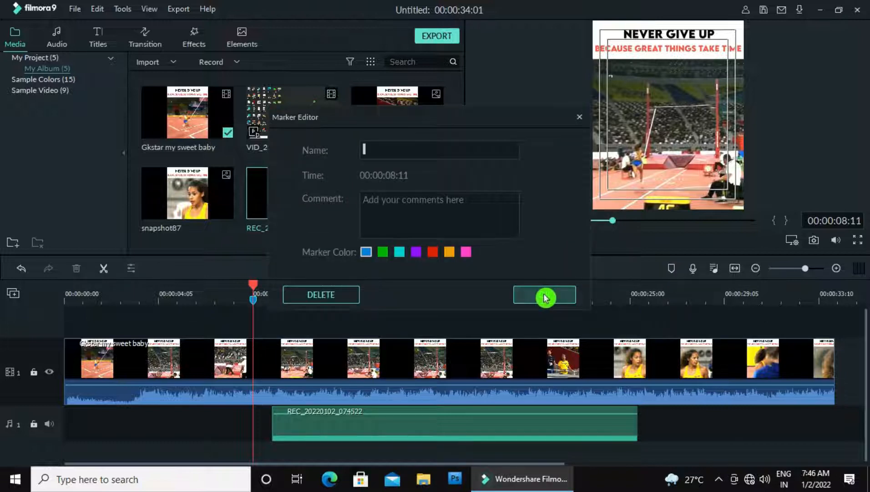
{"action": "left_click", "coordinate": [381, 162]}
{"action": "type", "text": "bara"}
{"action": "type", "text": "no disc"}
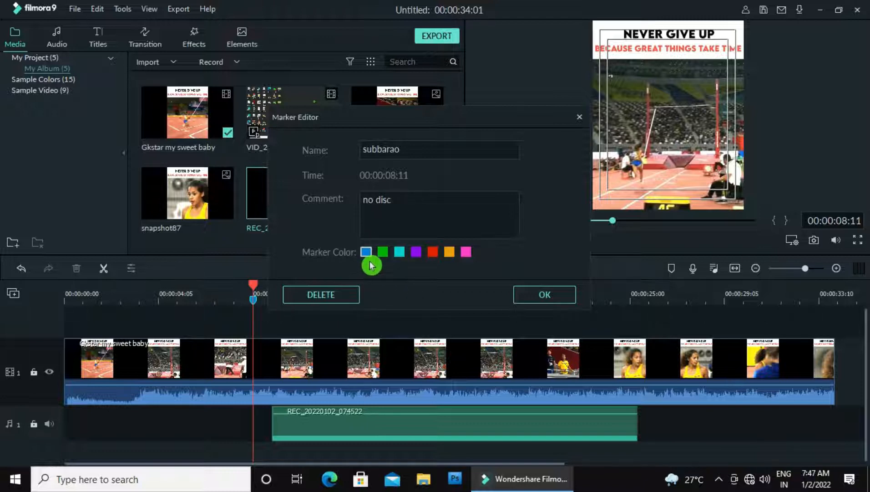
{"action": "left_click", "coordinate": [433, 253]}
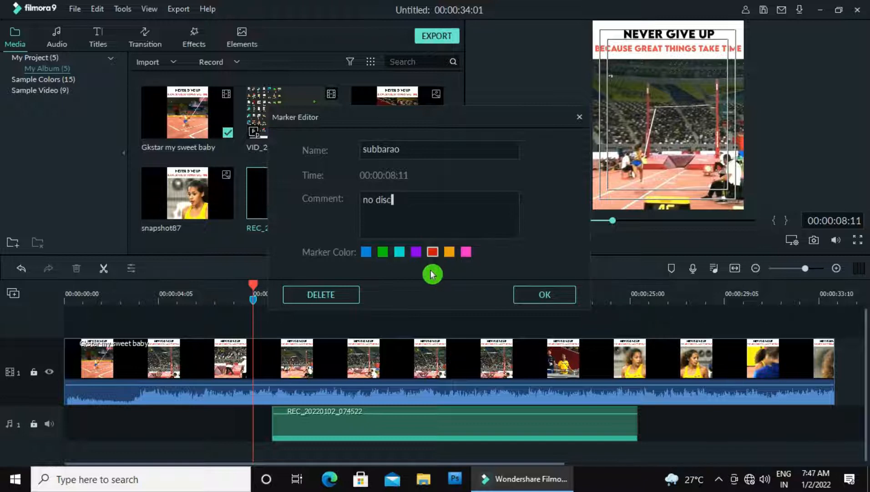
{"action": "left_click", "coordinate": [549, 299]}
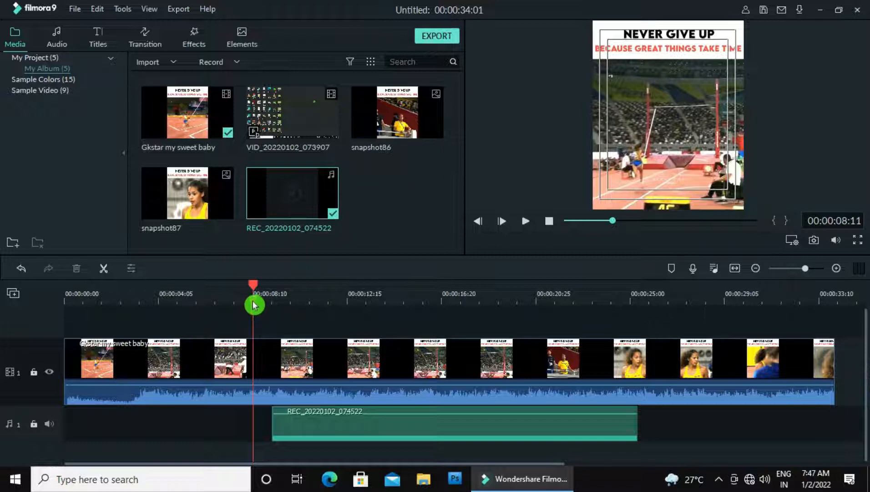
{"action": "mouse_move", "coordinate": [254, 303]}
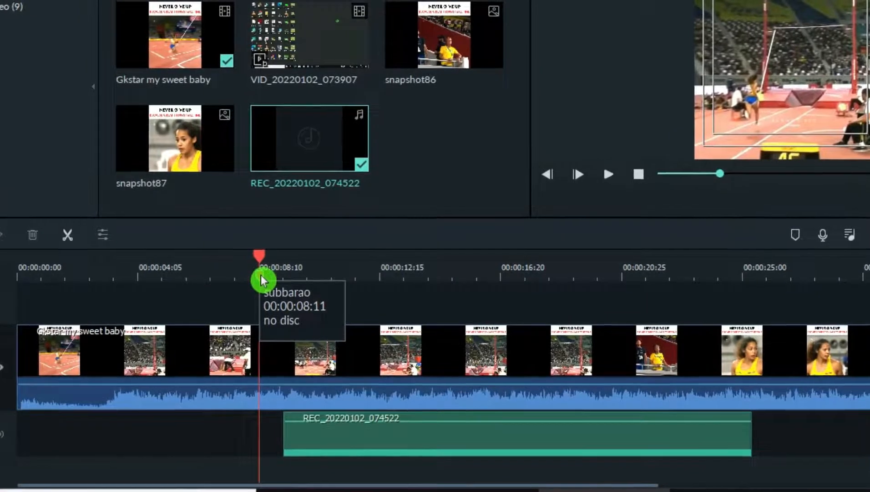
{"action": "left_click", "coordinate": [263, 269]}
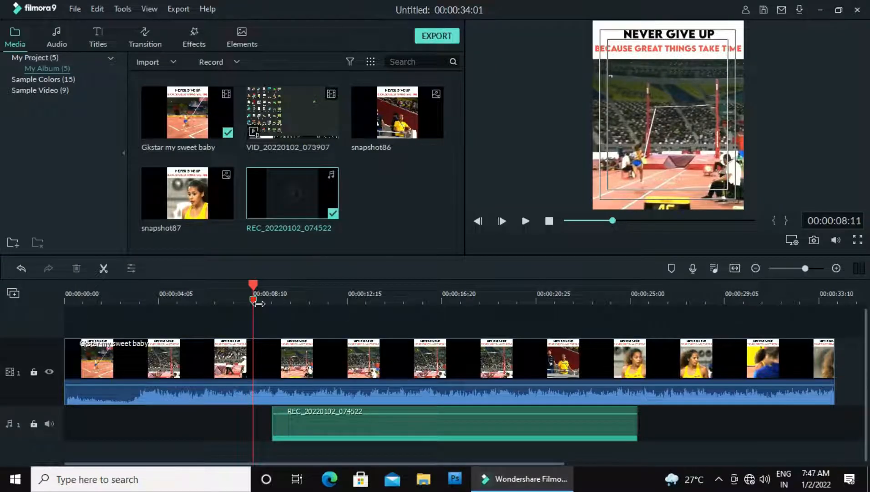
Add a second marker to the timeline at 00:00:15:01 and select the recorded voiceover clip on the audio track
{"action": "left_click", "coordinate": [405, 284]}
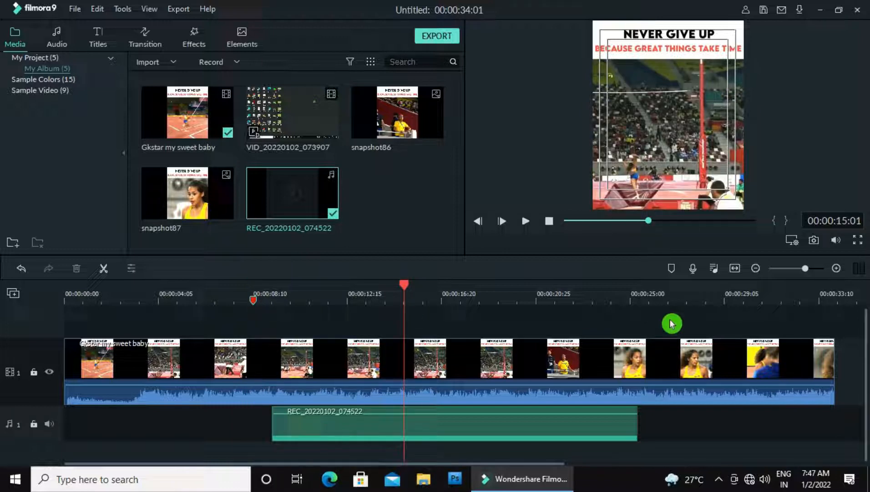
{"action": "left_click", "coordinate": [672, 270]}
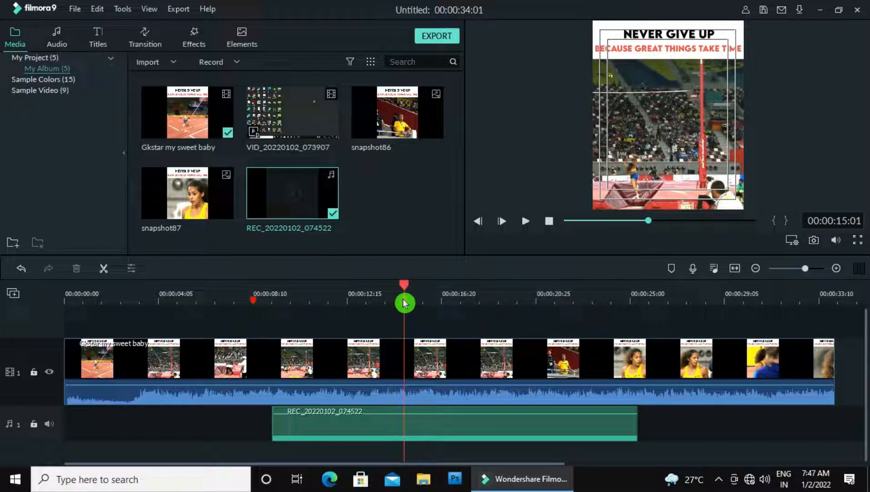
{"action": "mouse_move", "coordinate": [405, 302]}
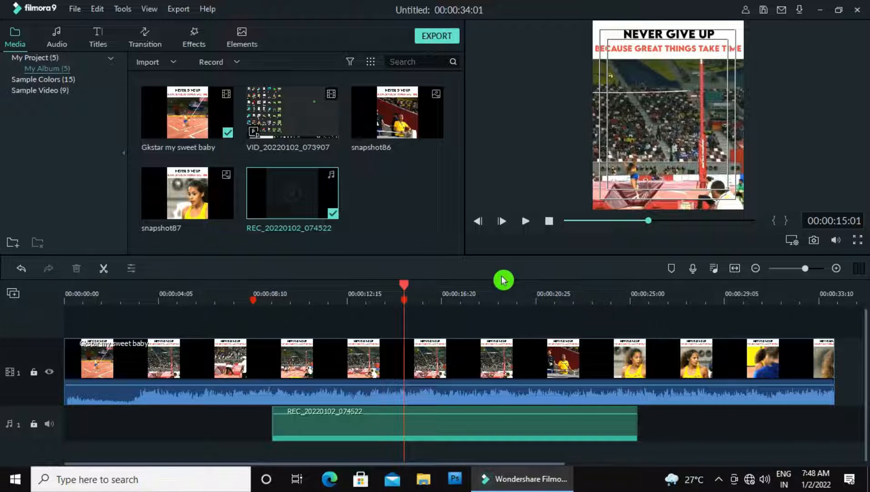
{"action": "left_click", "coordinate": [436, 426]}
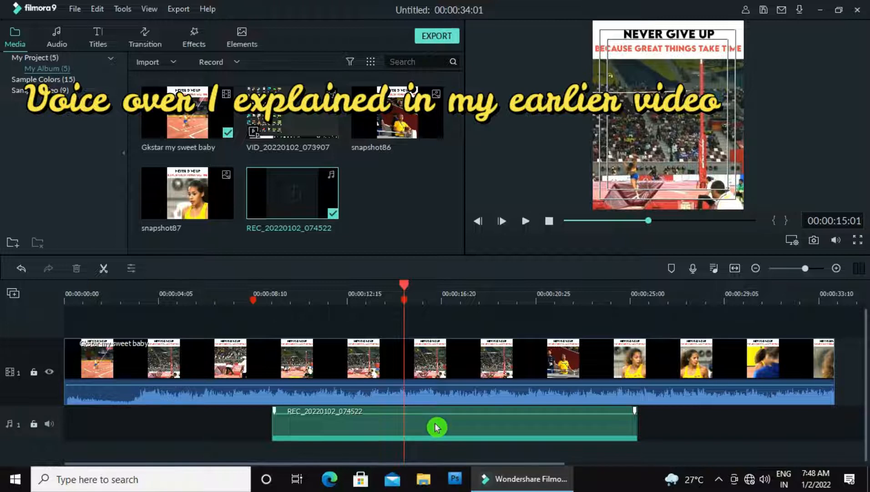